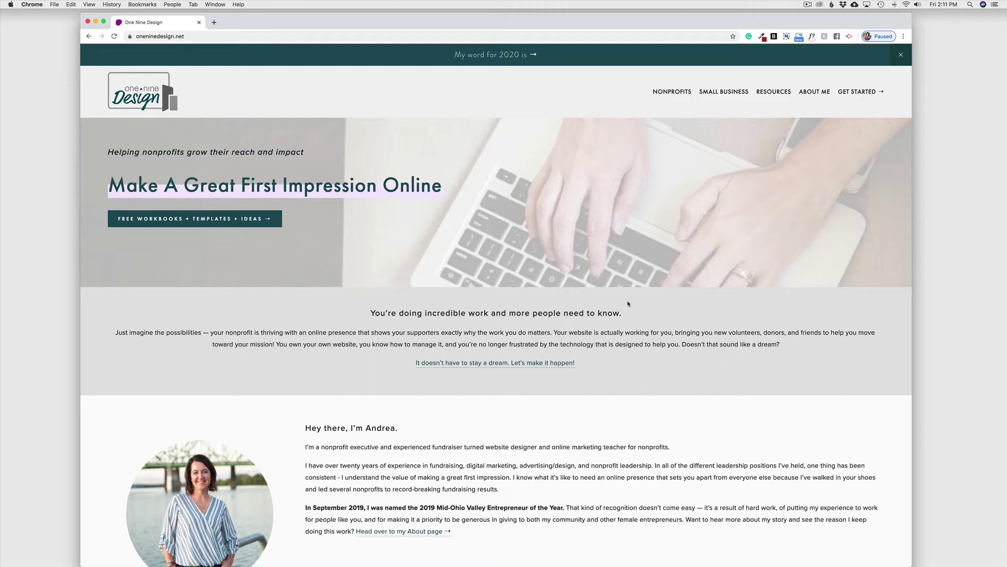
# Load analytics.google.com in Chrome from the address bar's autocomplete suggestion
pyautogui.click(391, 37)
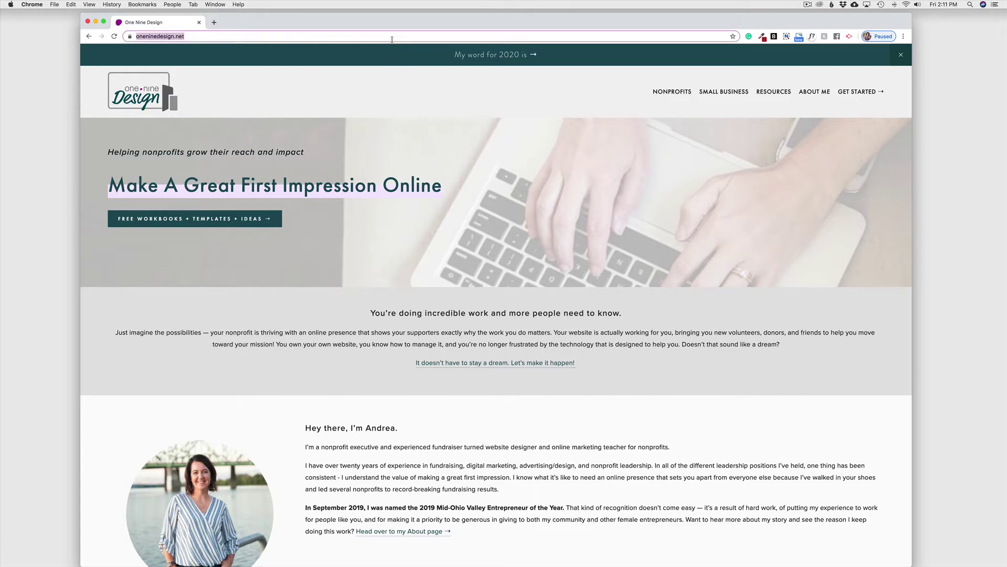
pyautogui.write('analytics.google.com')
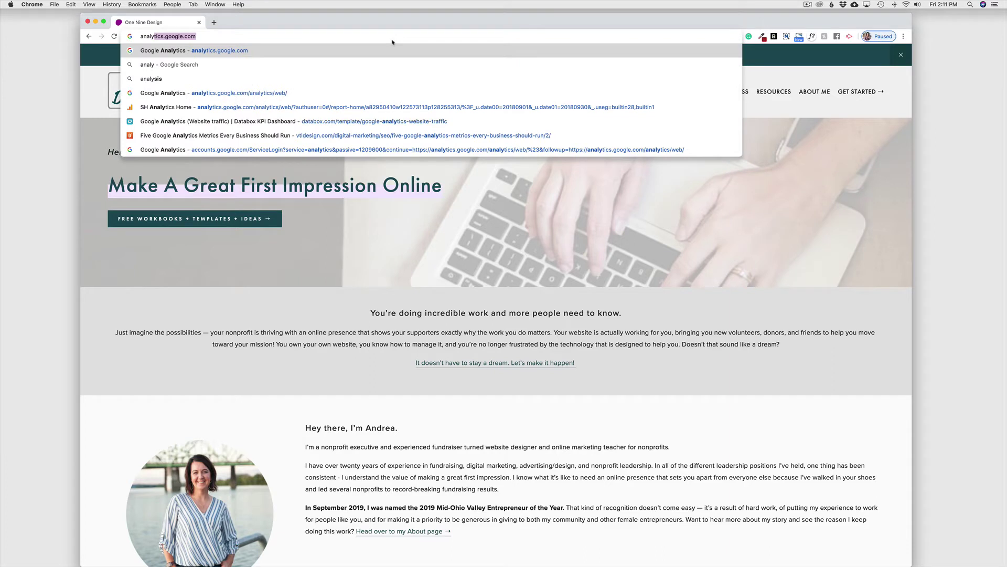
pyautogui.press('Return')
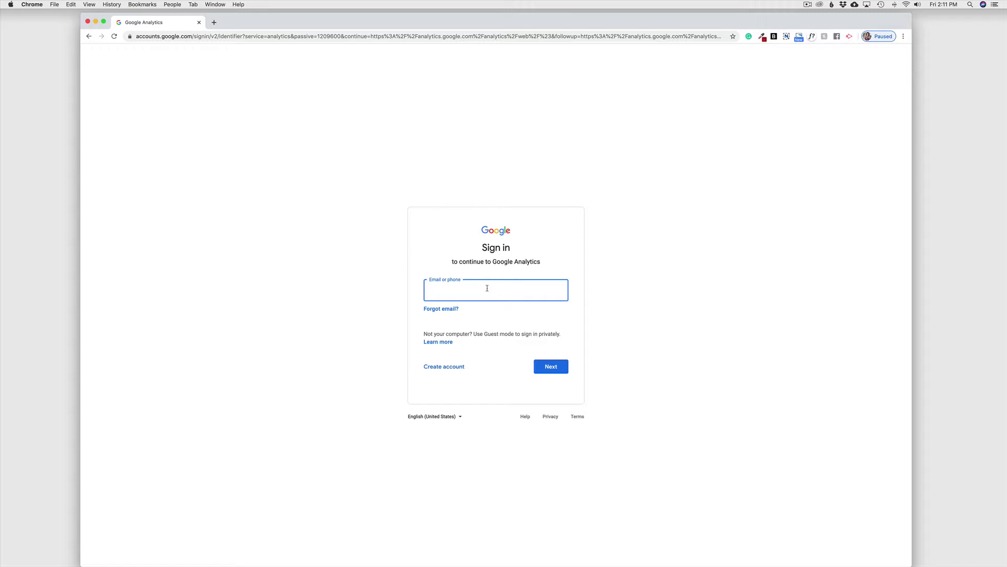
# Sign in to Google with the account's e-mail address, correcting a typo, then its password
pyautogui.click(550, 371)
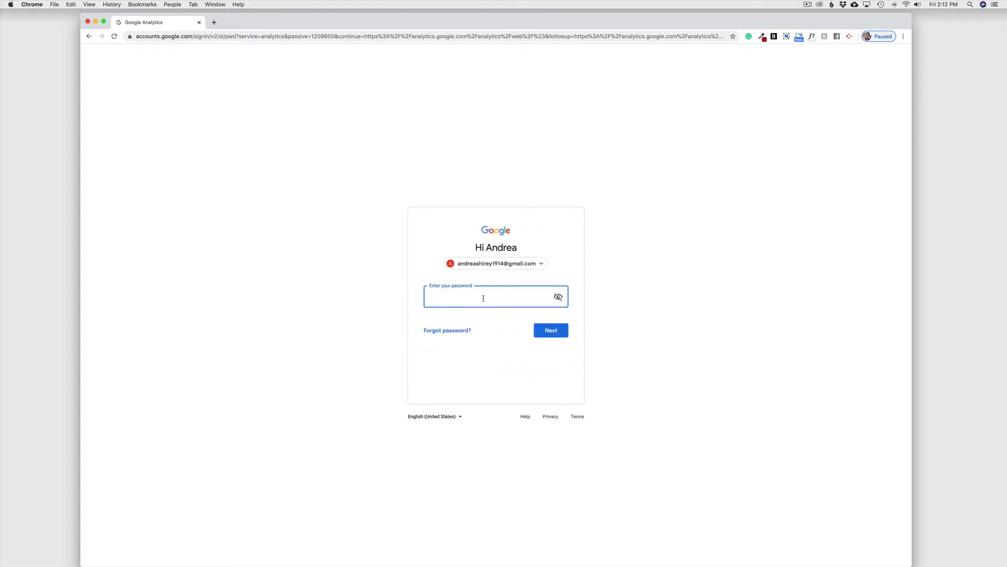
pyautogui.write('•••••••••')
pyautogui.press('Return')
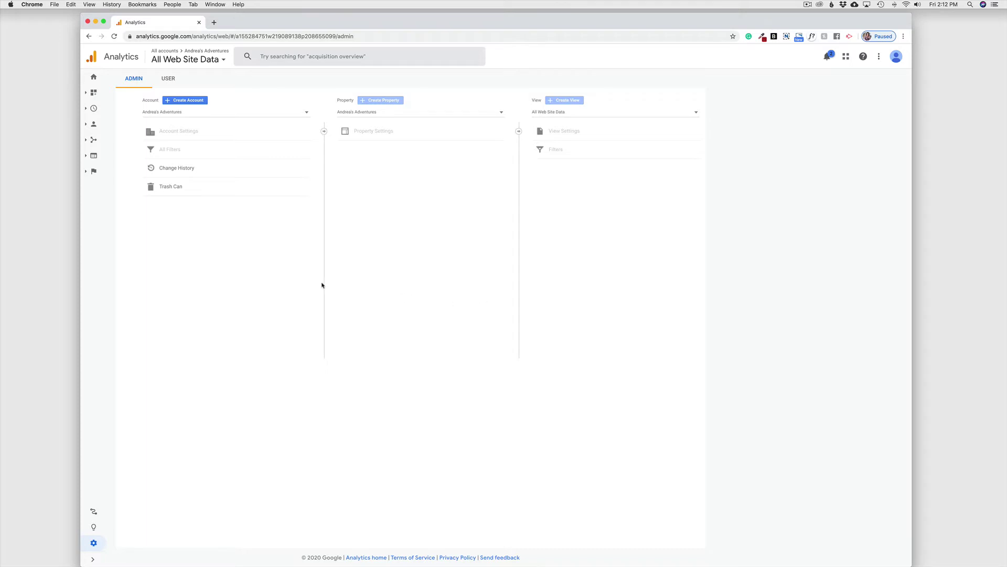
# Start a new Analytics account and enter the owner's test account name
pyautogui.click(184, 103)
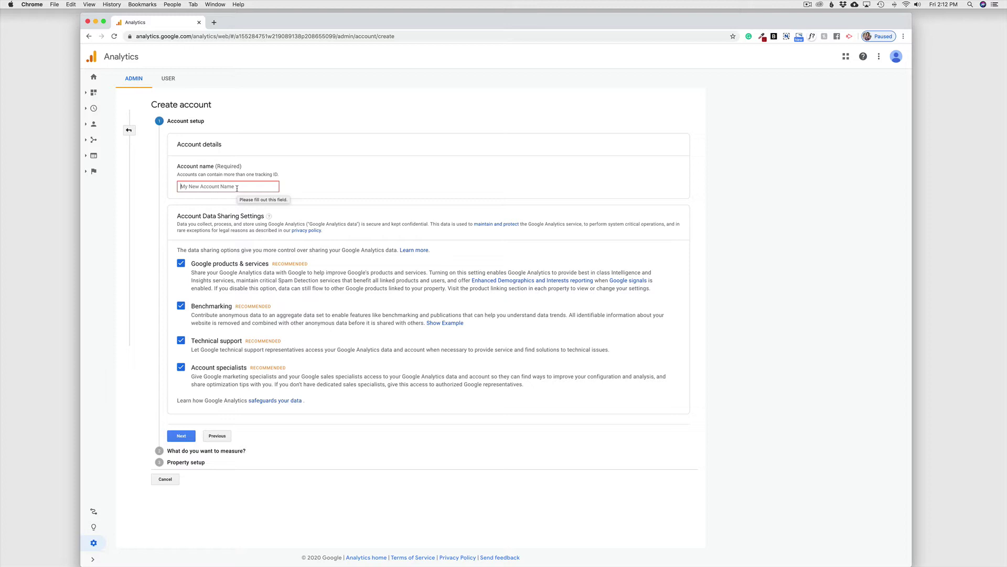
pyautogui.click(237, 188)
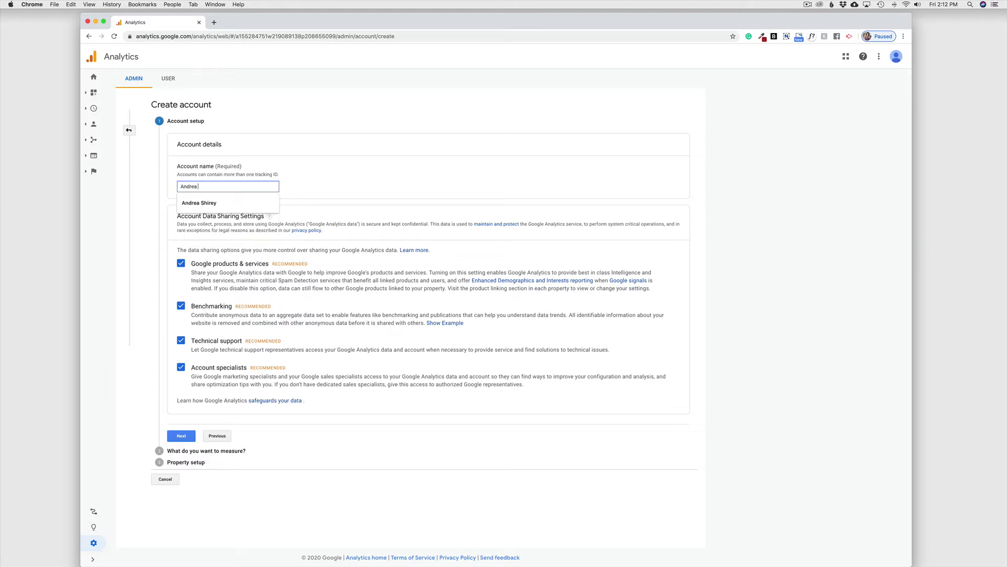
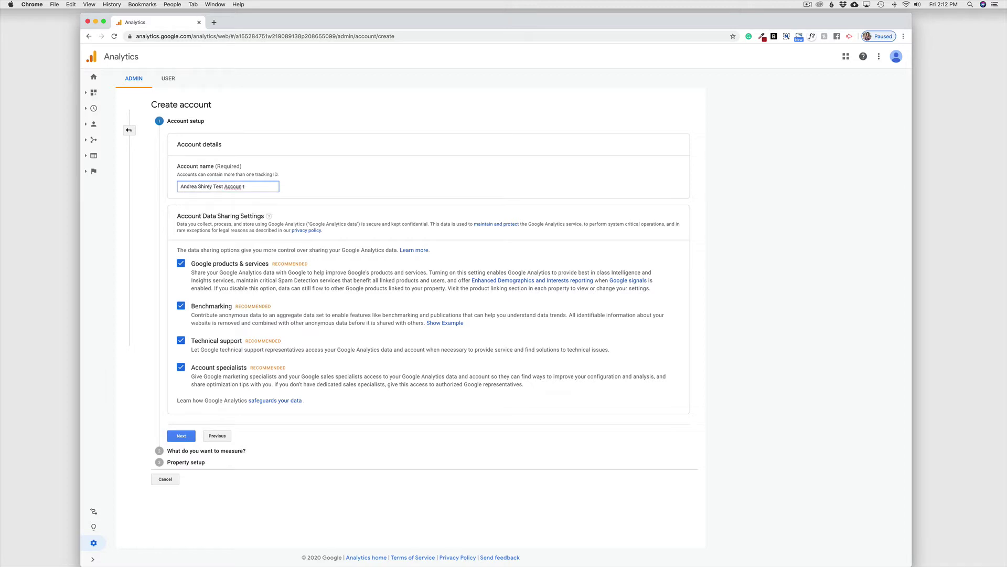
pyautogui.write('t')
# Confirm the account setup and keep Web as the measurement type
pyautogui.click(184, 436)
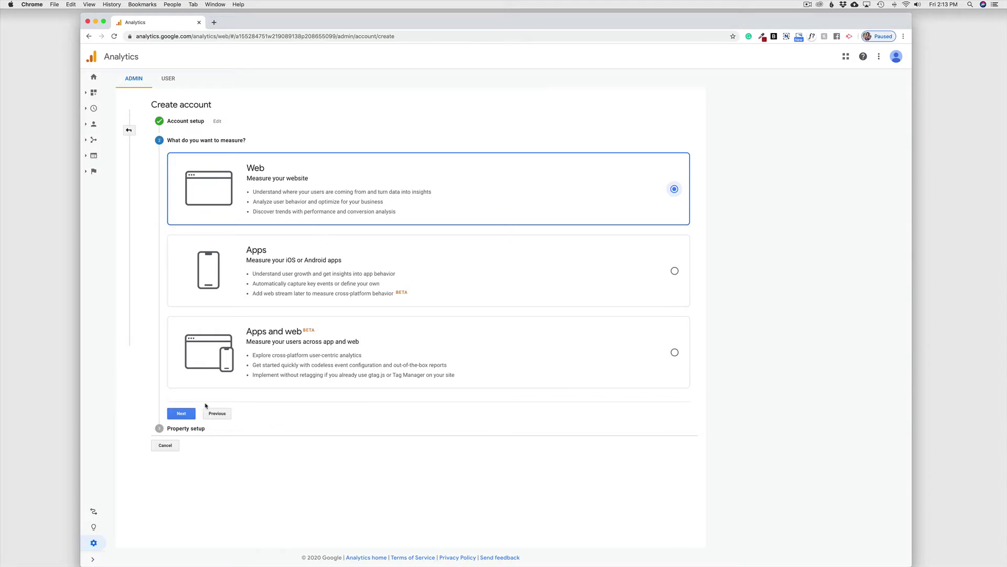
pyautogui.click(185, 413)
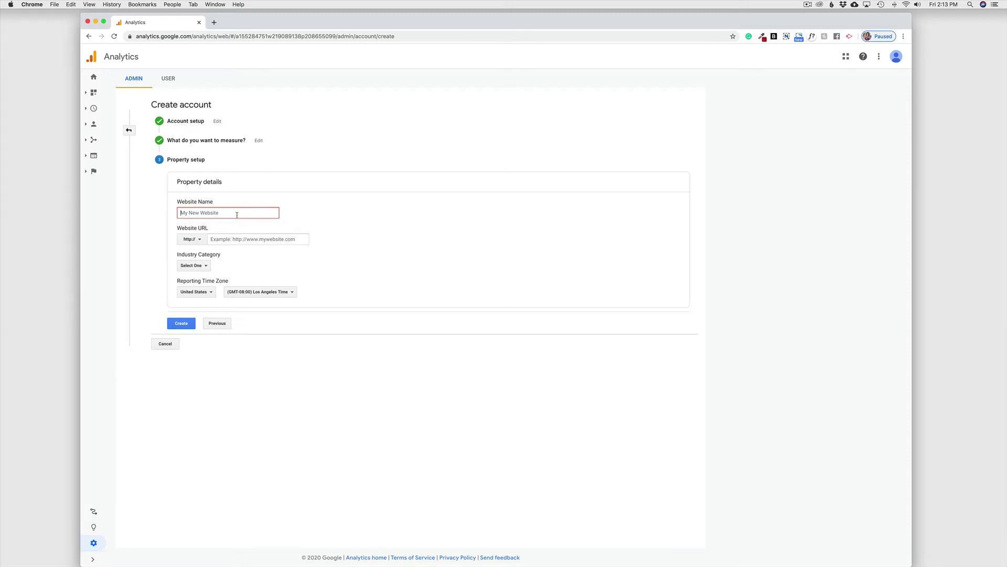
# Enter the owner's test website name and the site's squarespace.com address as the URL
pyautogui.write("Andrea's Test Website")
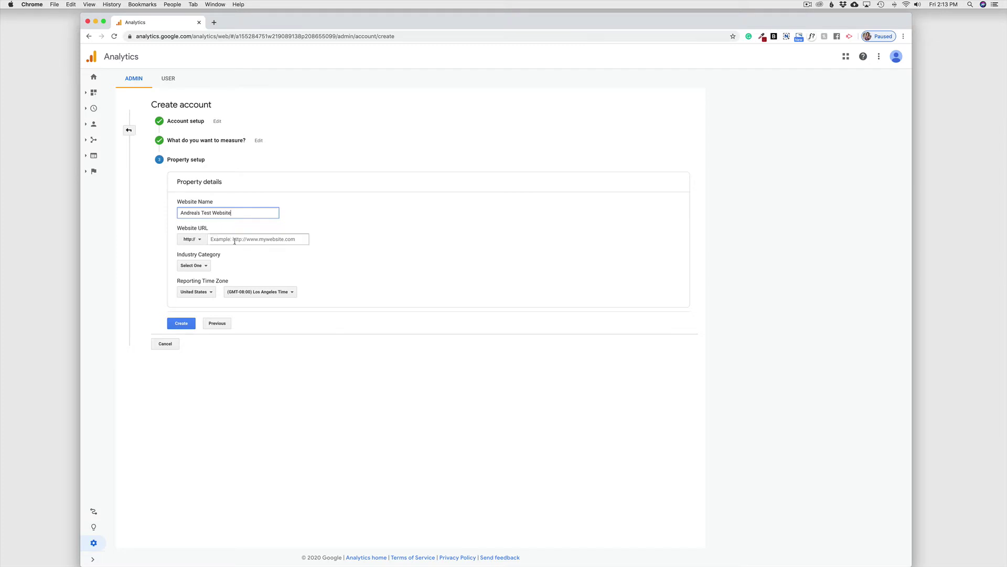
pyautogui.click(273, 240)
pyautogui.write('www')
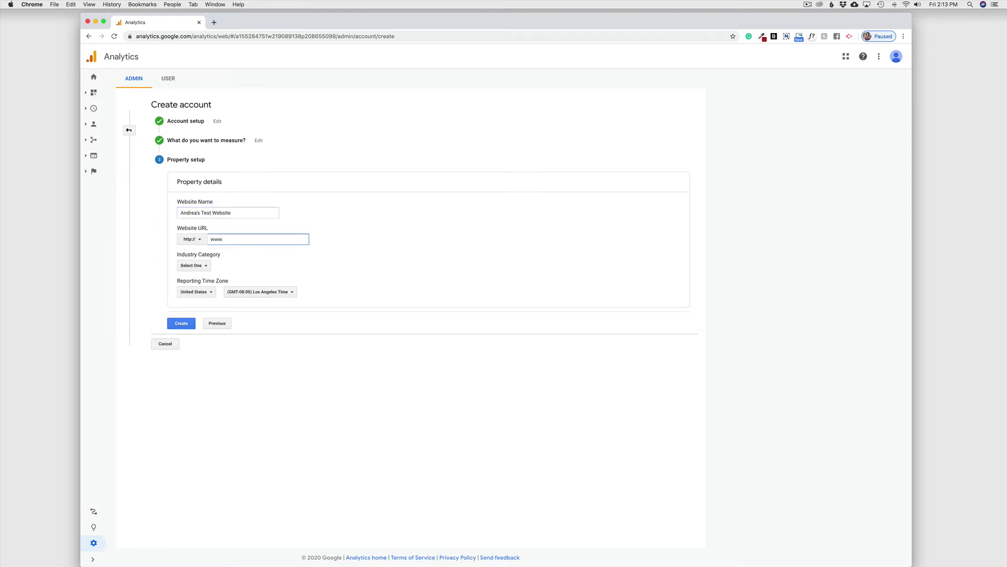
pyautogui.write('.andrea')
pyautogui.write('sadventures.squar')
pyautogui.write('epsa')
pyautogui.write('ace.com')
# Choose Books and Literature as the industry category and create the property
pyautogui.click(204, 267)
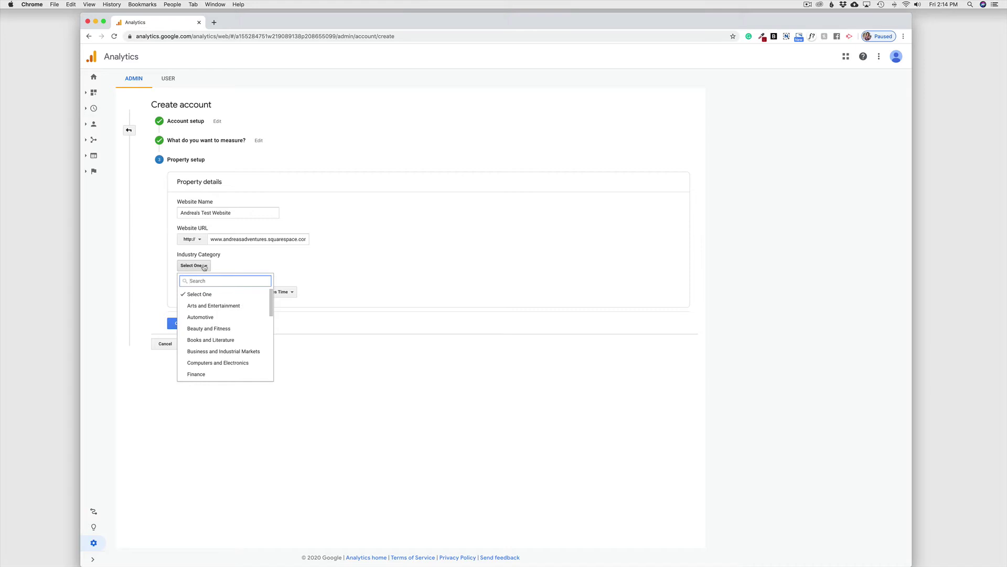
pyautogui.scroll(-3, 232, 337)
pyautogui.scroll(-5, 232, 338)
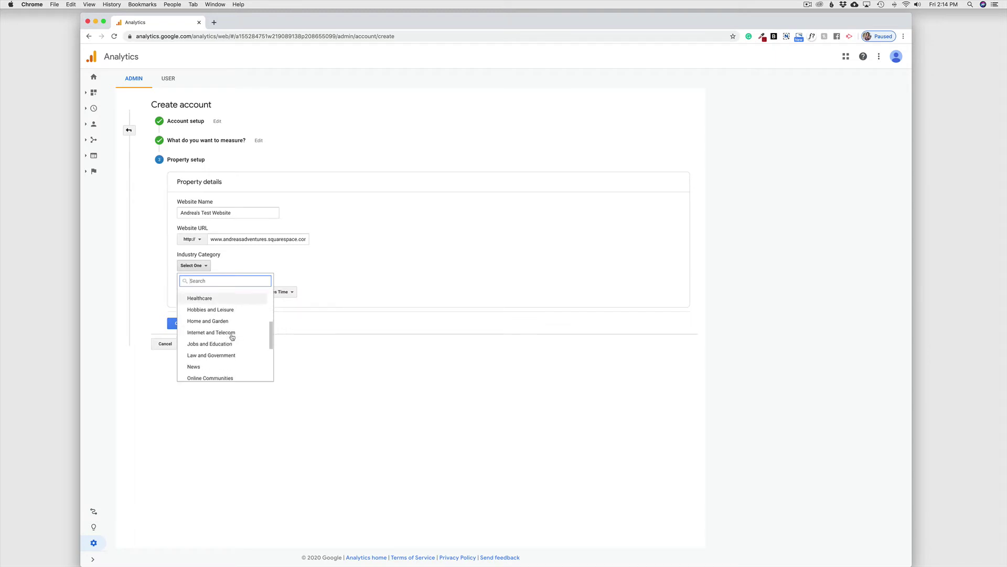
pyautogui.scroll(-5, 232, 337)
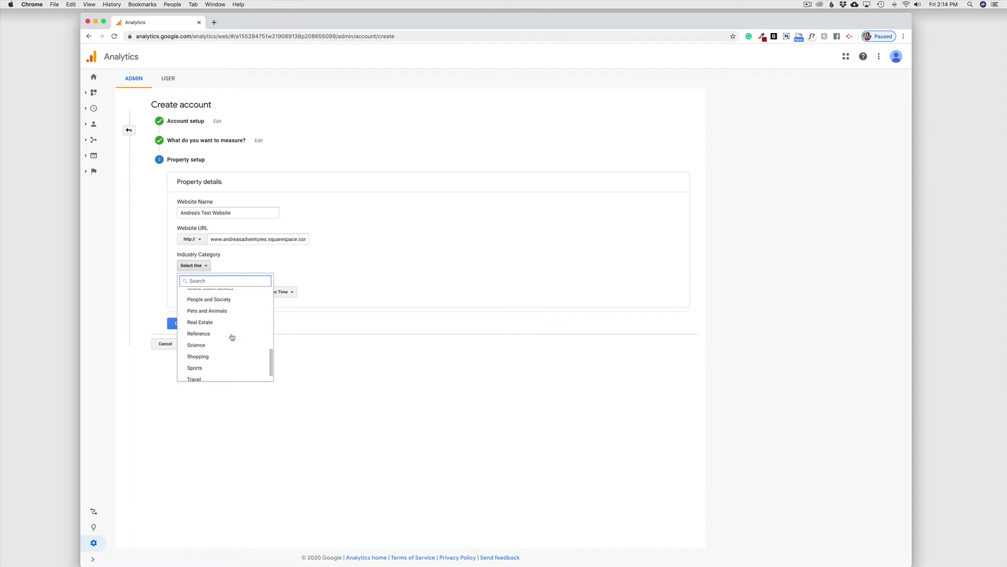
pyautogui.scroll(-1, 233, 338)
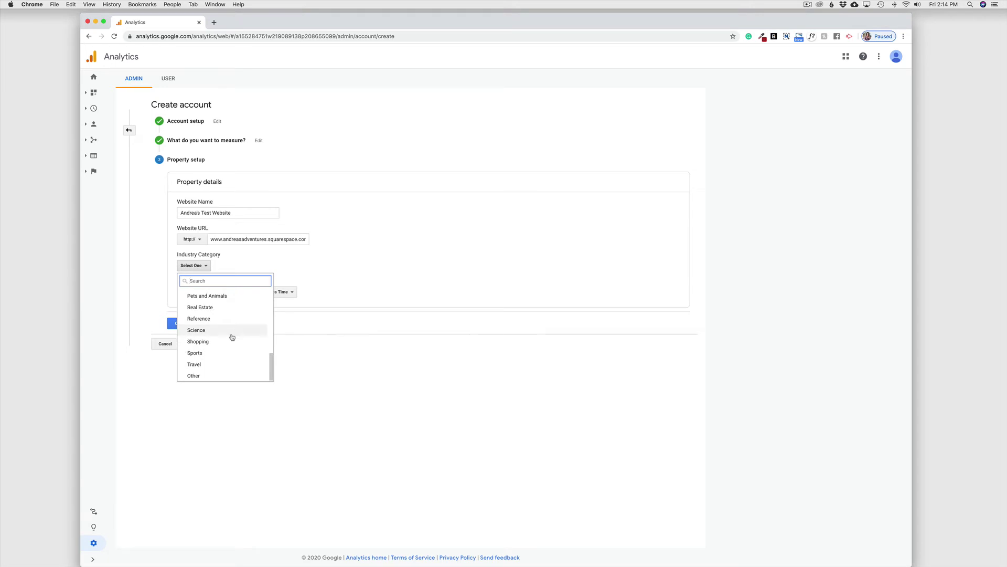
pyautogui.scroll(7, 232, 337)
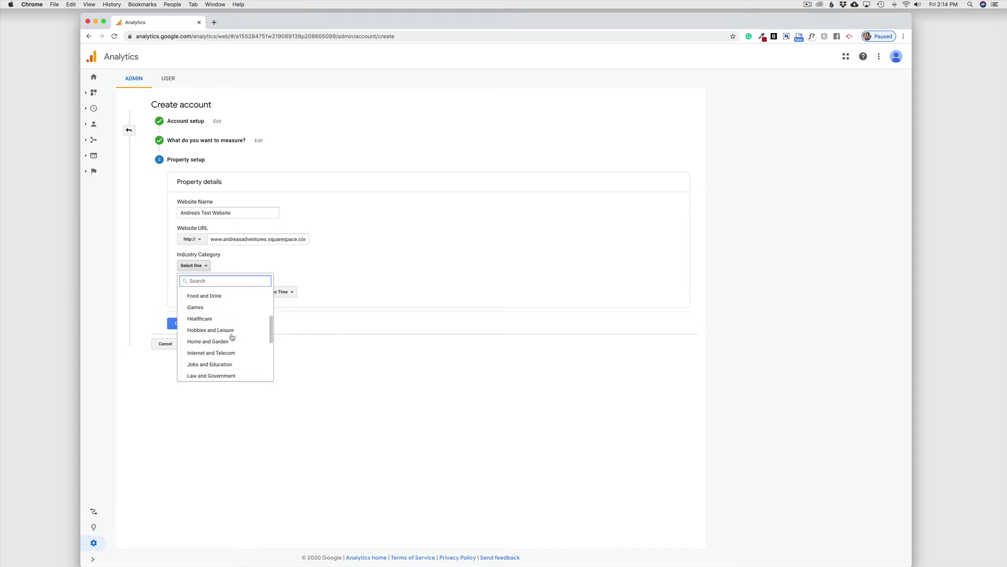
pyautogui.scroll(5, 233, 337)
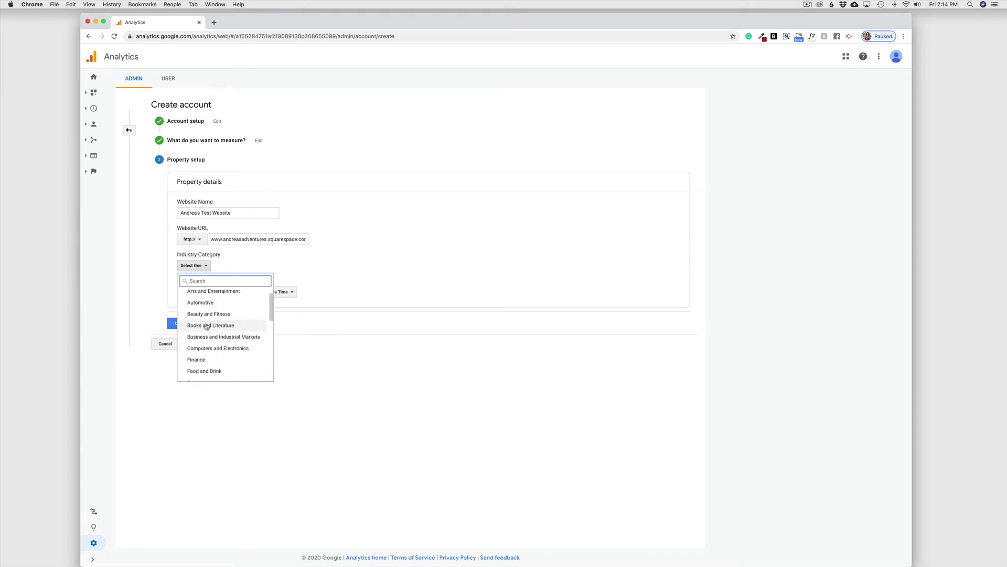
pyautogui.click(206, 326)
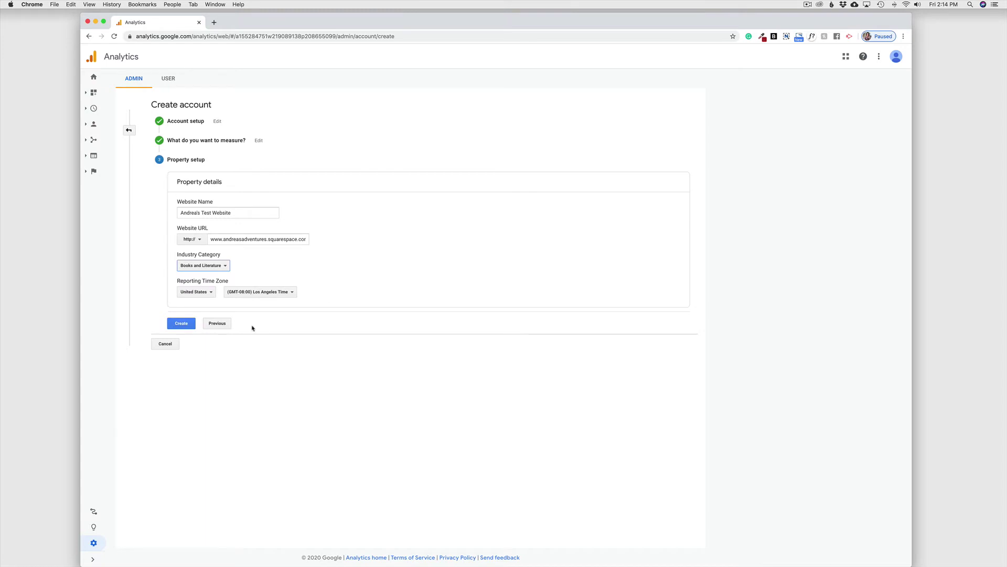
pyautogui.click(181, 324)
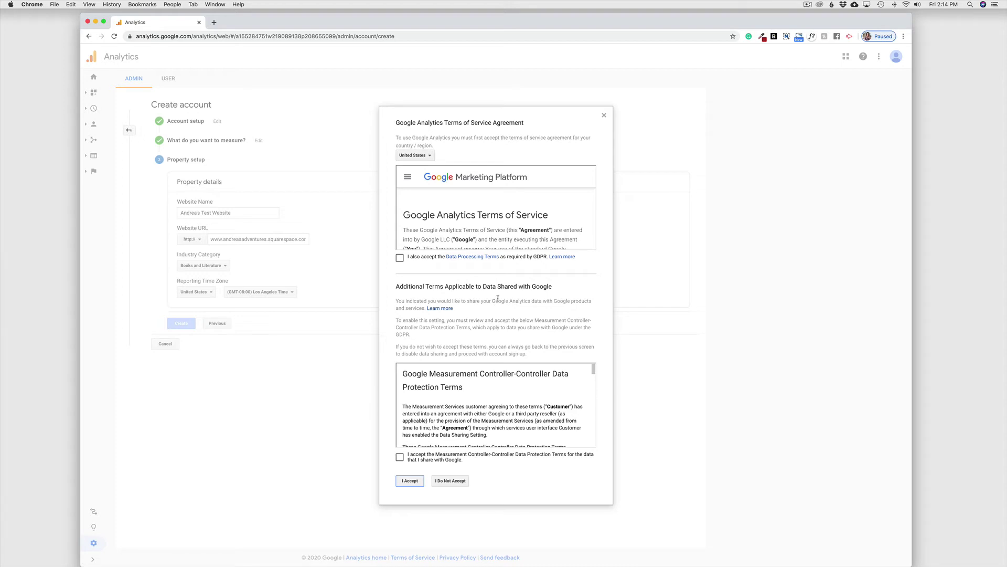
# Tick the GDPR Data Processing and Measurement Controller terms and accept the Terms of Service
pyautogui.scroll(-10, 448, 233)
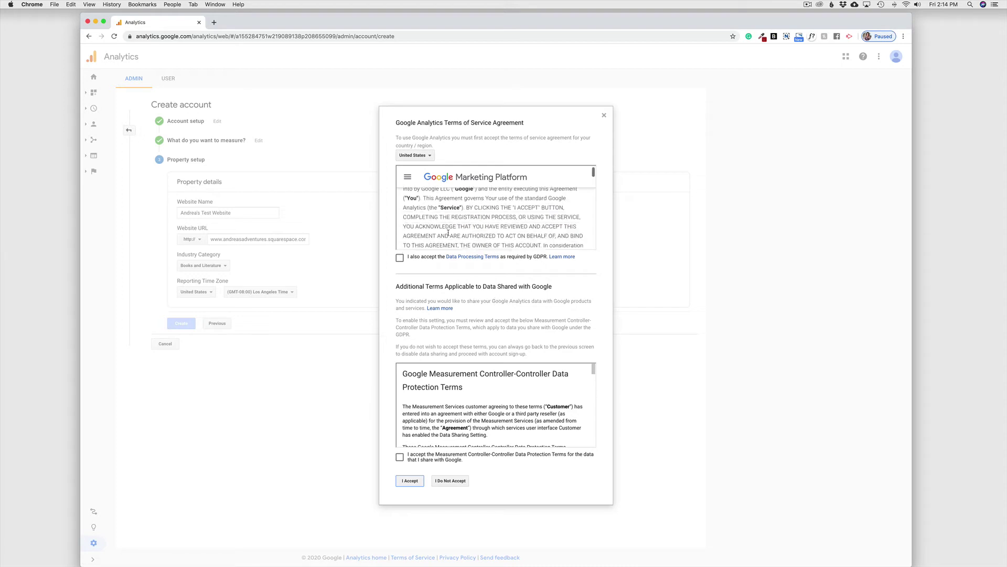
pyautogui.click(399, 257)
pyautogui.scroll(-5, 453, 384)
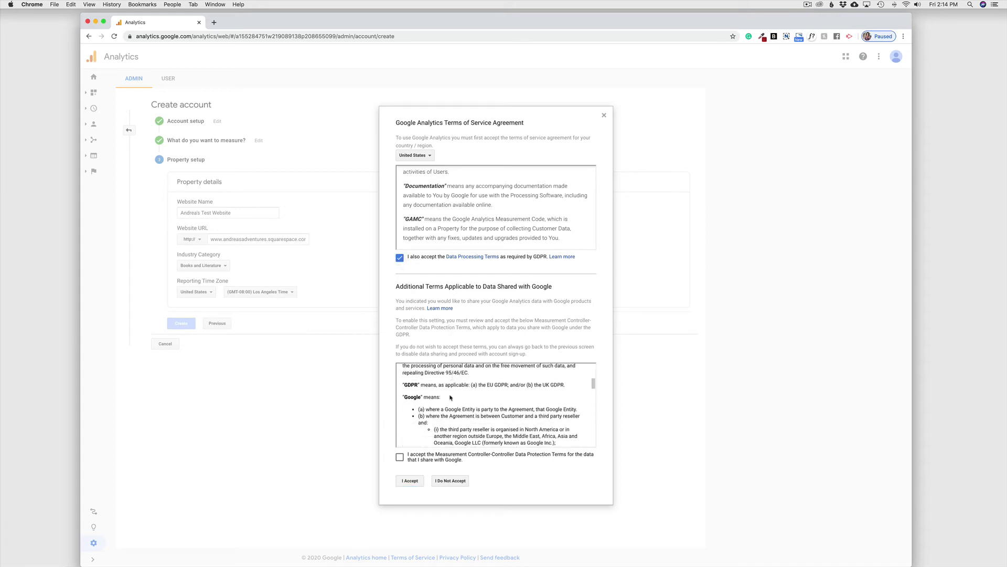
pyautogui.scroll(-2, 443, 407)
pyautogui.click(400, 457)
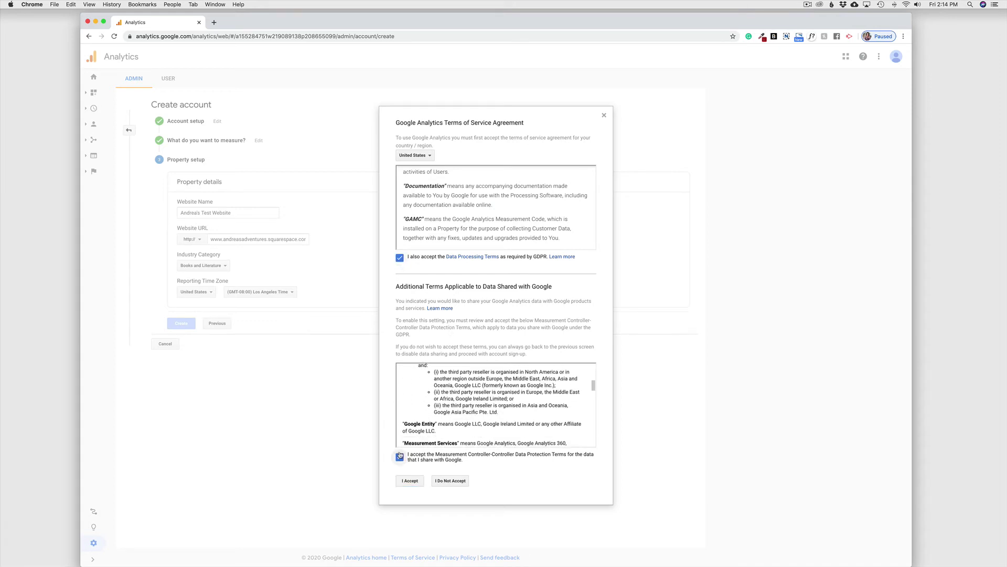
pyautogui.click(412, 480)
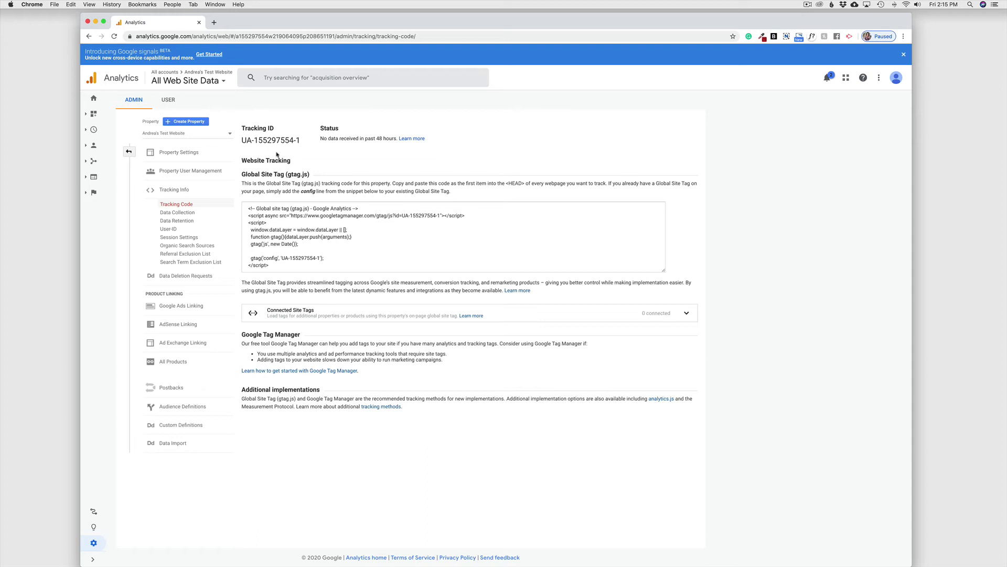
# Load squarespace.com in a new browser tab
pyautogui.click(214, 22)
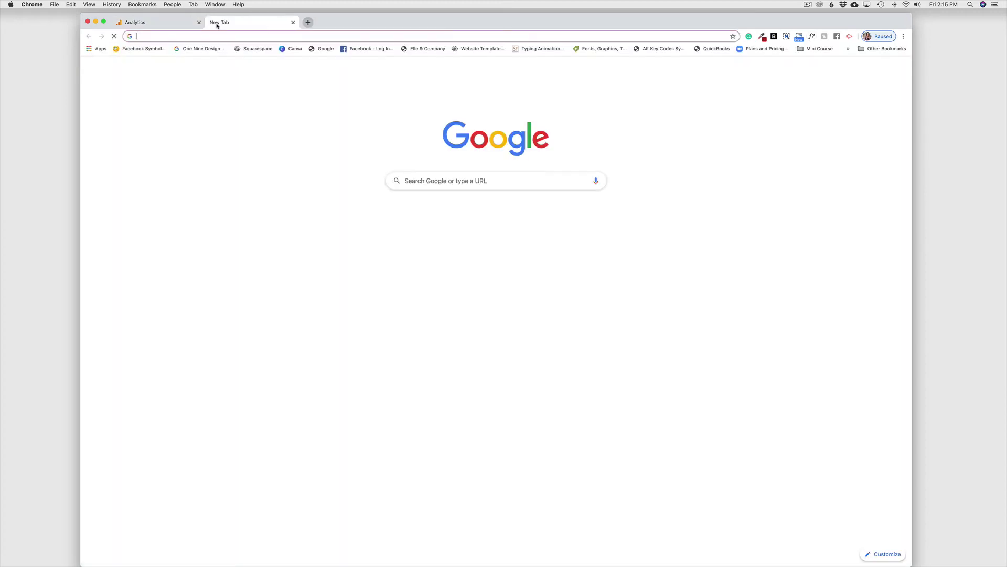
pyautogui.write('squarespace.com')
pyautogui.press('Return')
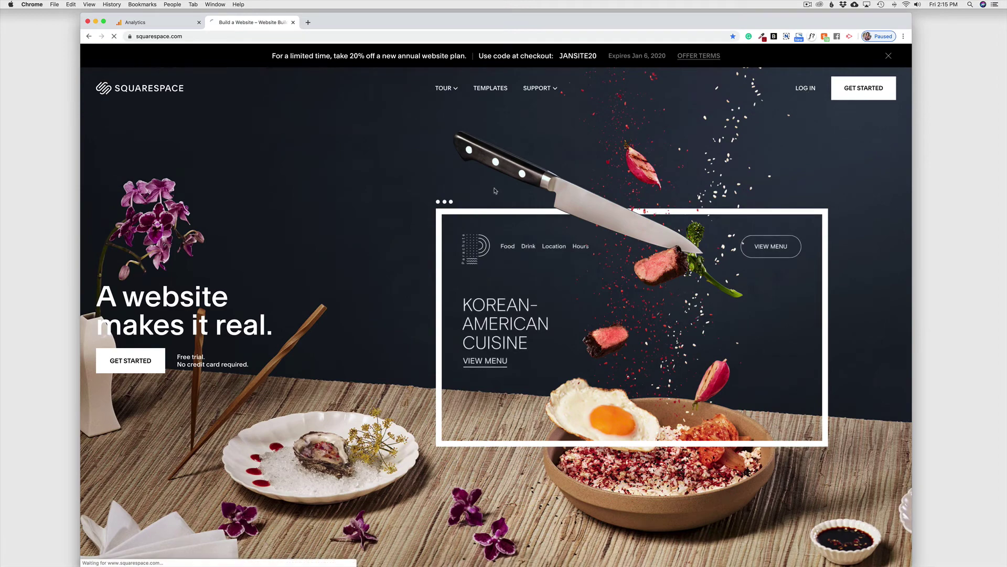
# Log in to Squarespace with the saved e-mail and the account password
pyautogui.click(806, 88)
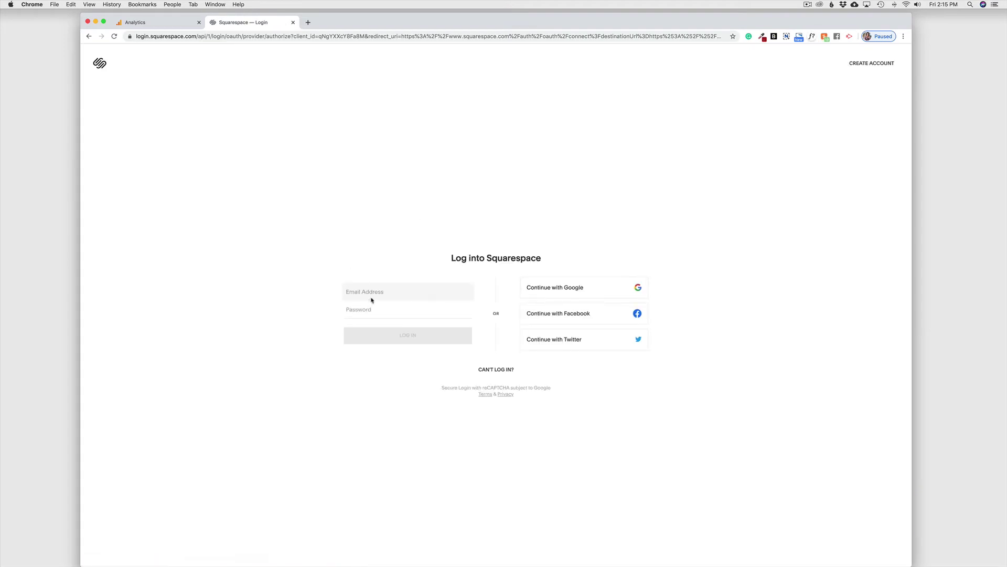
pyautogui.click(373, 306)
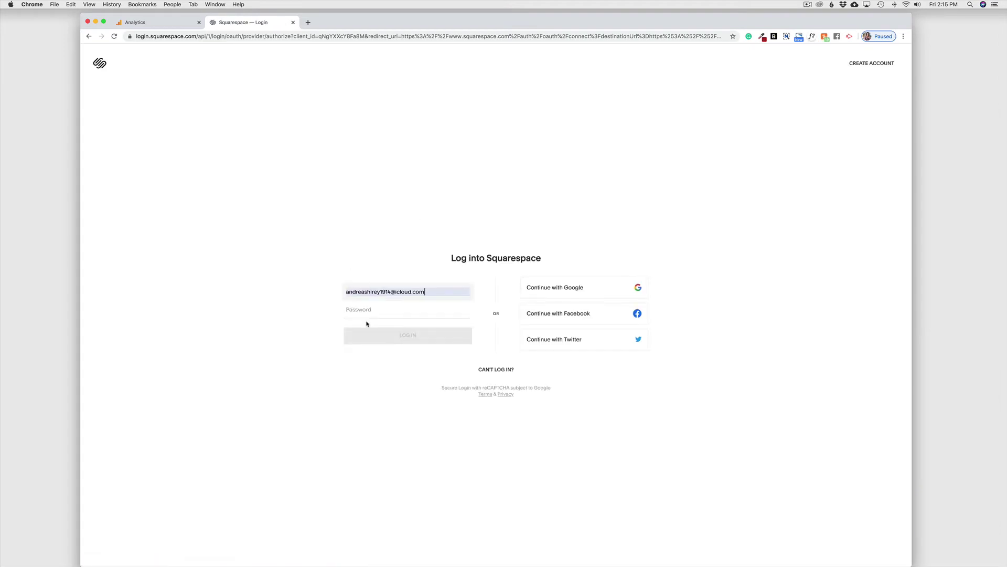
pyautogui.click(367, 310)
pyautogui.write('a••••••••')
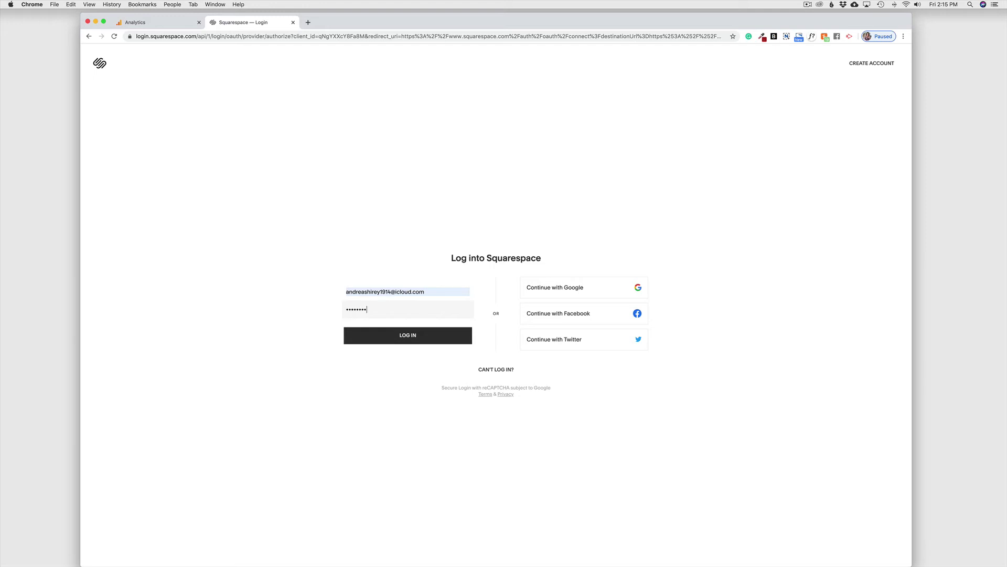
pyautogui.press('Return')
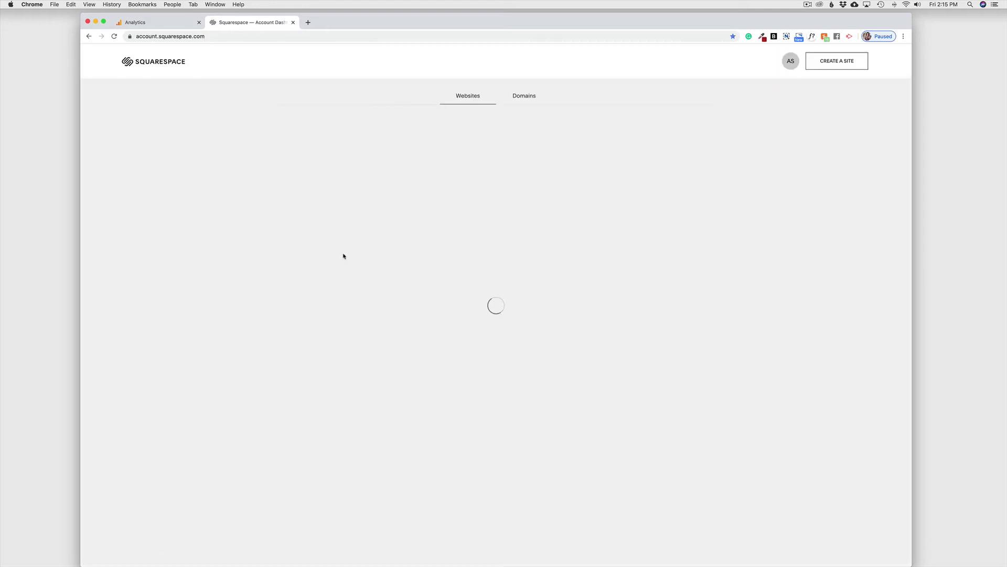
# Open the owner's site for editing, then select the Tracking ID on the Analytics tab
pyautogui.click(328, 228)
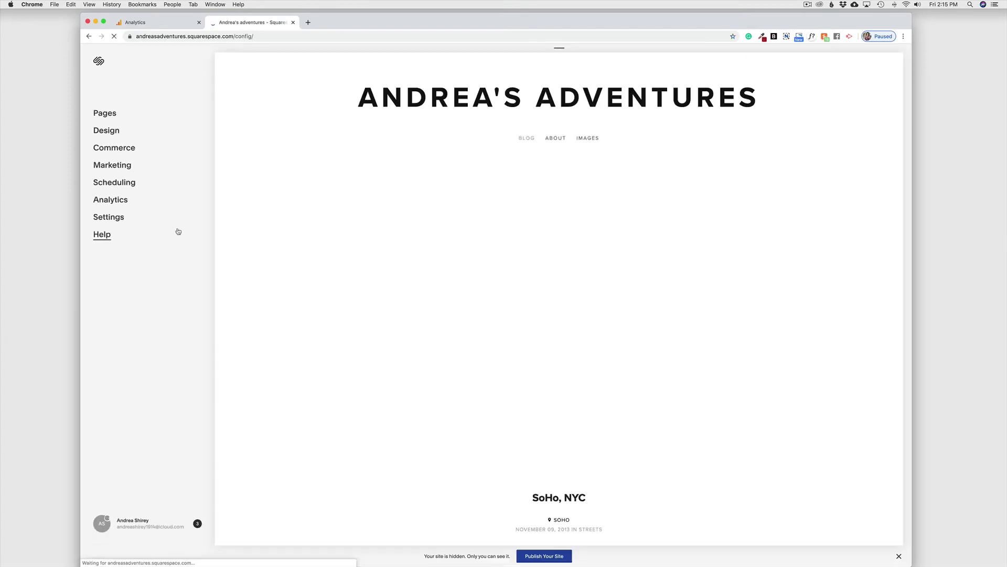
pyautogui.click(158, 22)
pyautogui.moveTo(303, 143); pyautogui.dragTo(242, 140)
pyautogui.press('super+c')
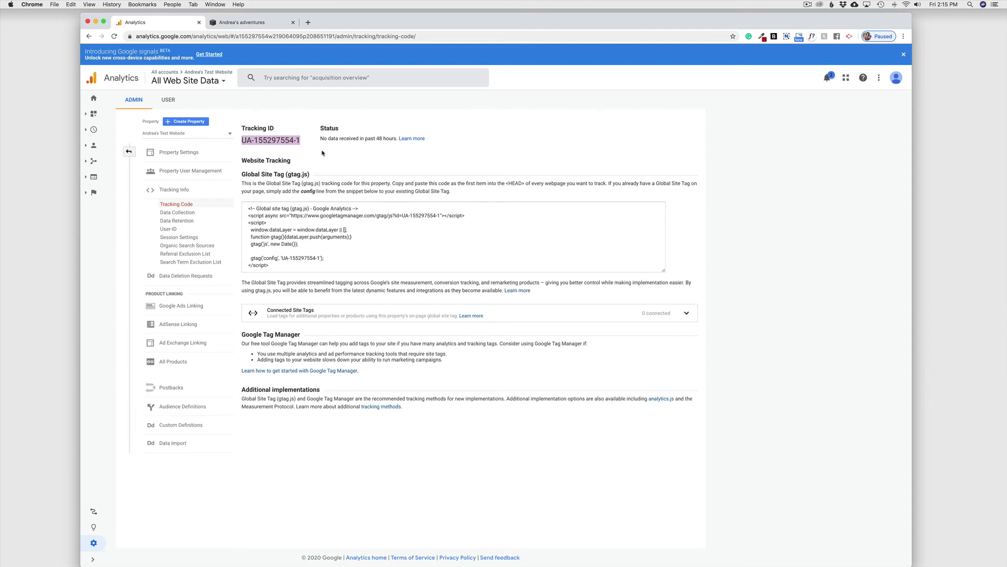
# Go to the site's Settings > Advanced > External API Keys page
pyautogui.click(228, 26)
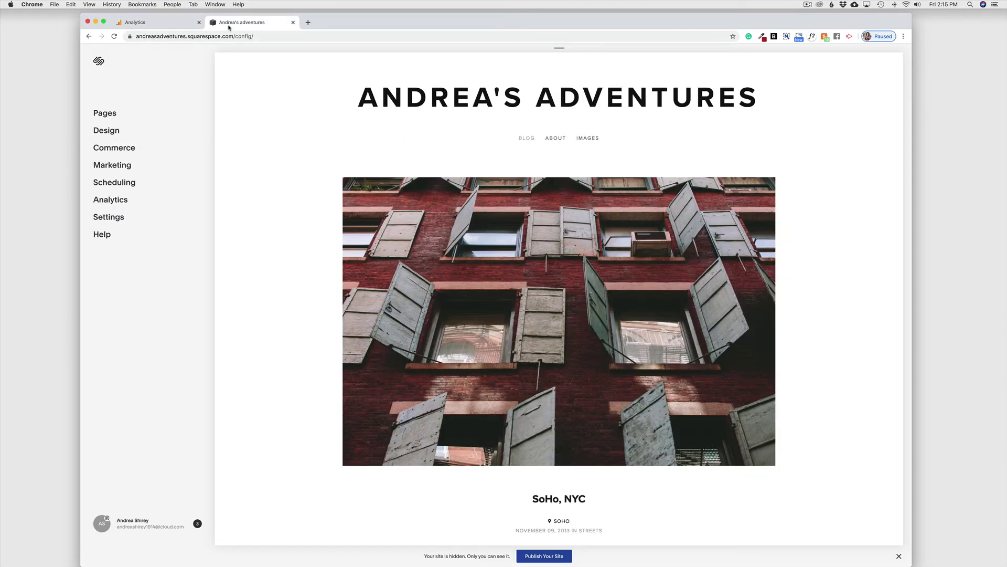
pyautogui.click(111, 222)
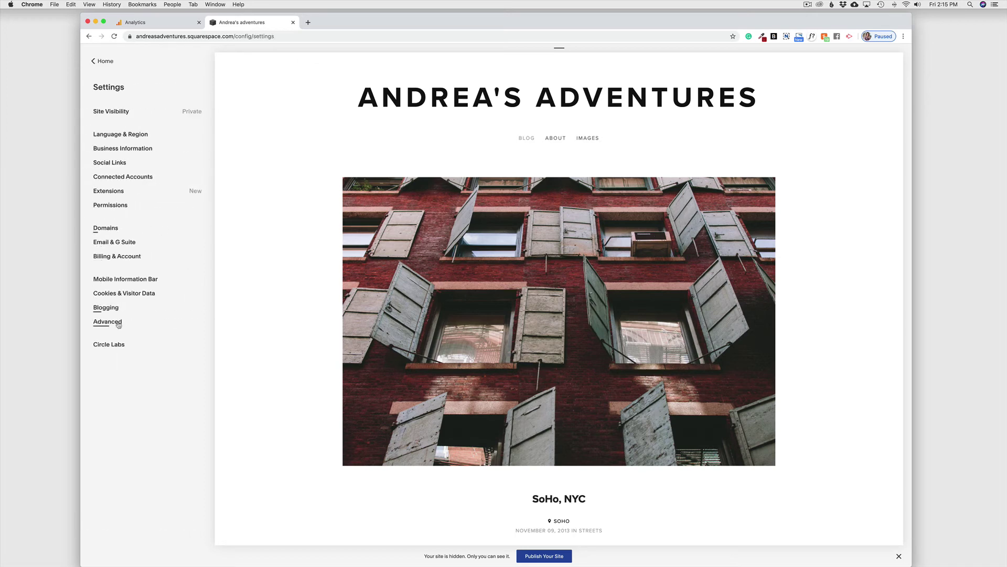
pyautogui.click(114, 325)
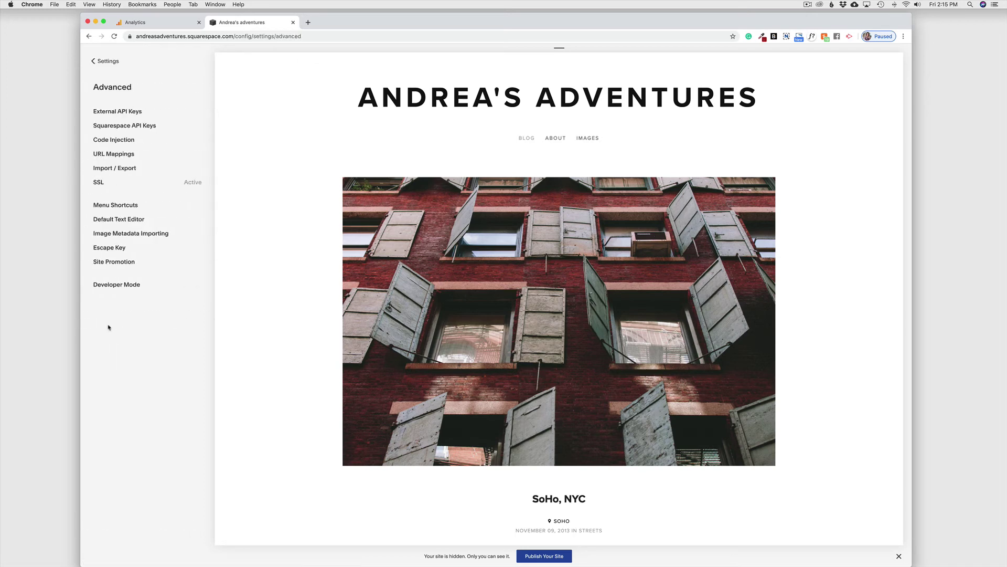
pyautogui.click(126, 113)
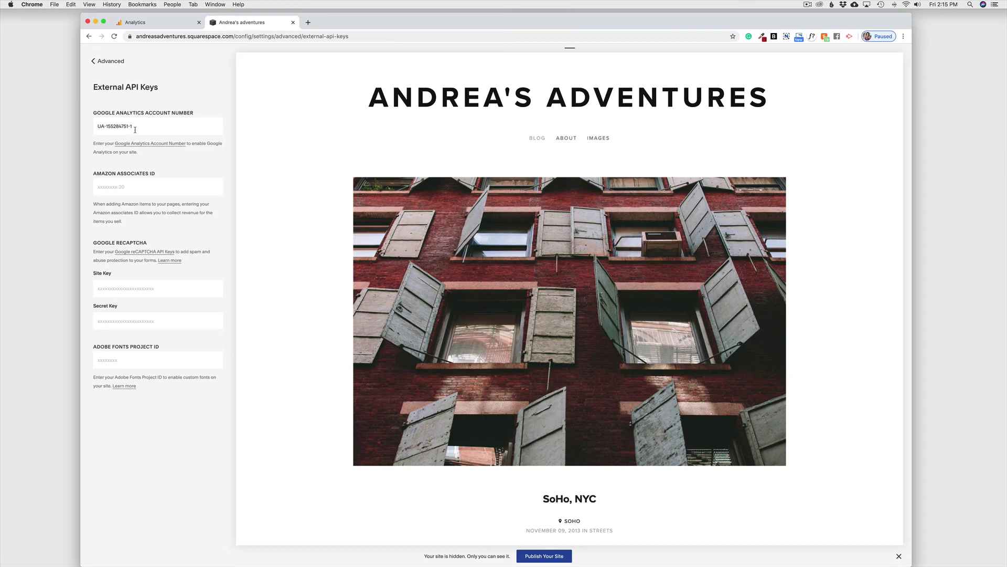
# Replace the old Google Analytics account number with the pasted Tracking ID and save
pyautogui.moveTo(152, 129); pyautogui.dragTo(95, 127)
pyautogui.press('BackSpace')
pyautogui.press('super+v')
pyautogui.click(99, 61)
# Back out through the settings lists to the site's home menu
pyautogui.click(99, 62)
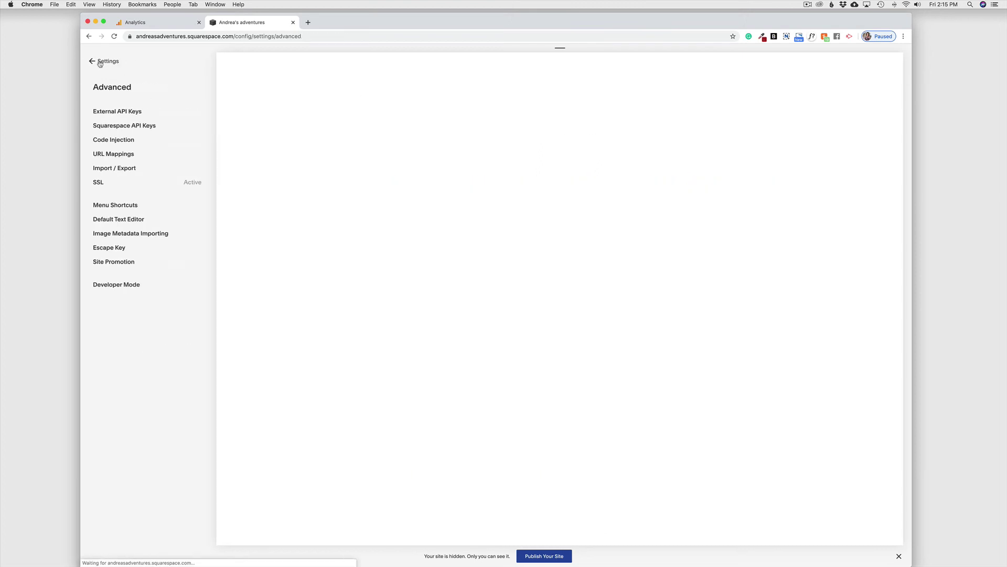
pyautogui.click(99, 62)
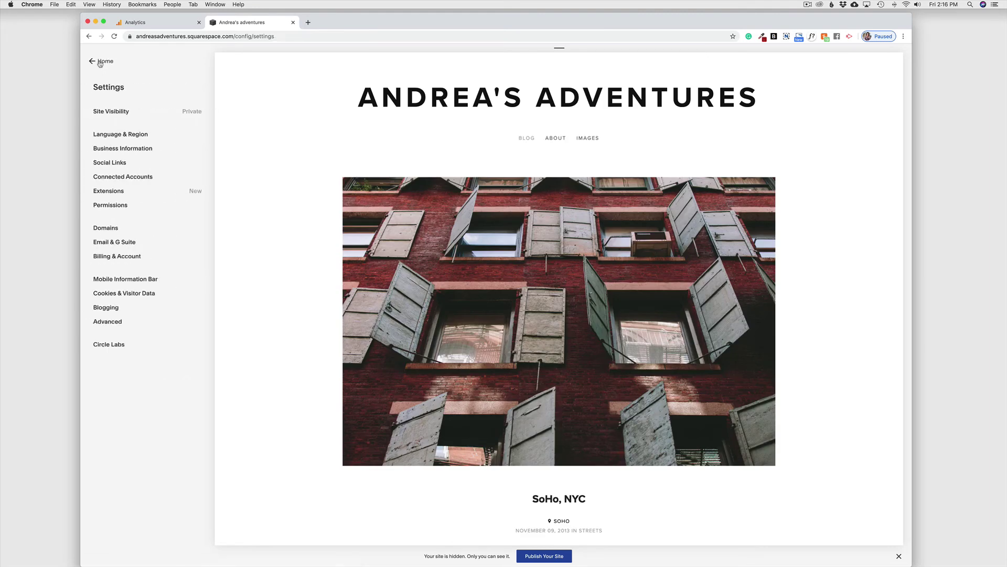
pyautogui.click(100, 62)
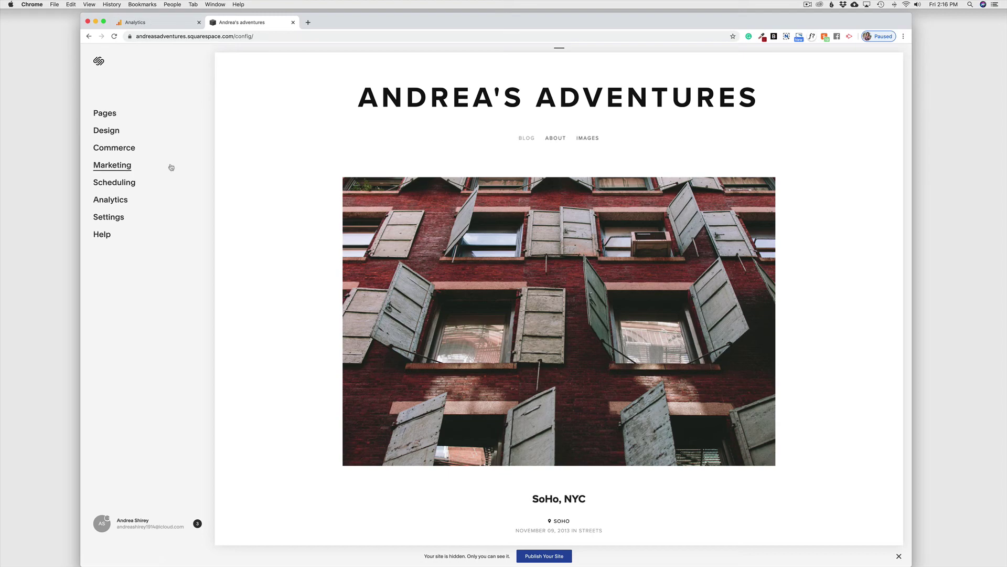
# Reload the Analytics tracking code page to confirm the status shows traffic received
pyautogui.click(131, 23)
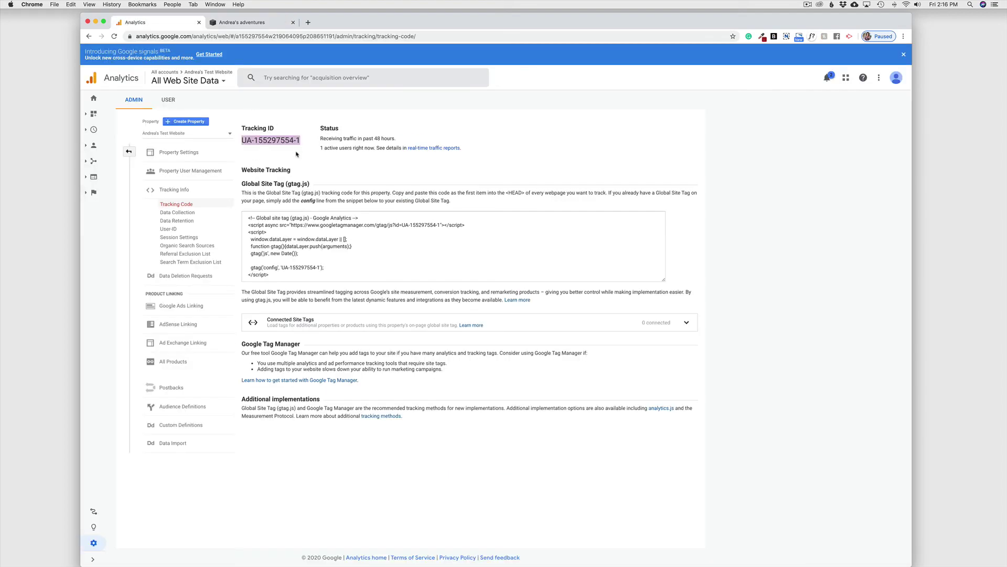
pyautogui.click(114, 36)
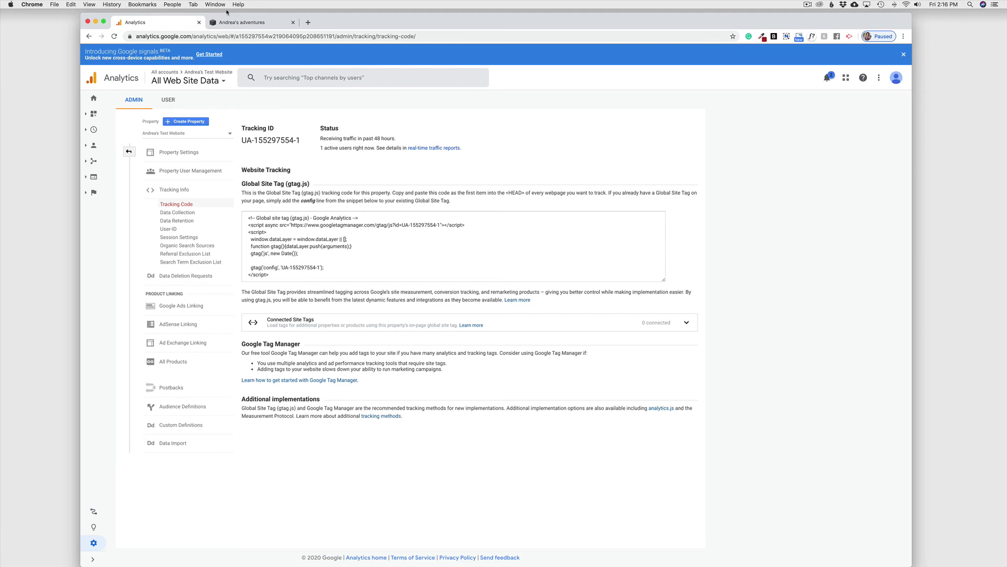
pyautogui.click(239, 22)
pyautogui.click(152, 22)
# View the Home report showing 1 active user now and 0 users over the last 7 days
pyautogui.click(94, 98)
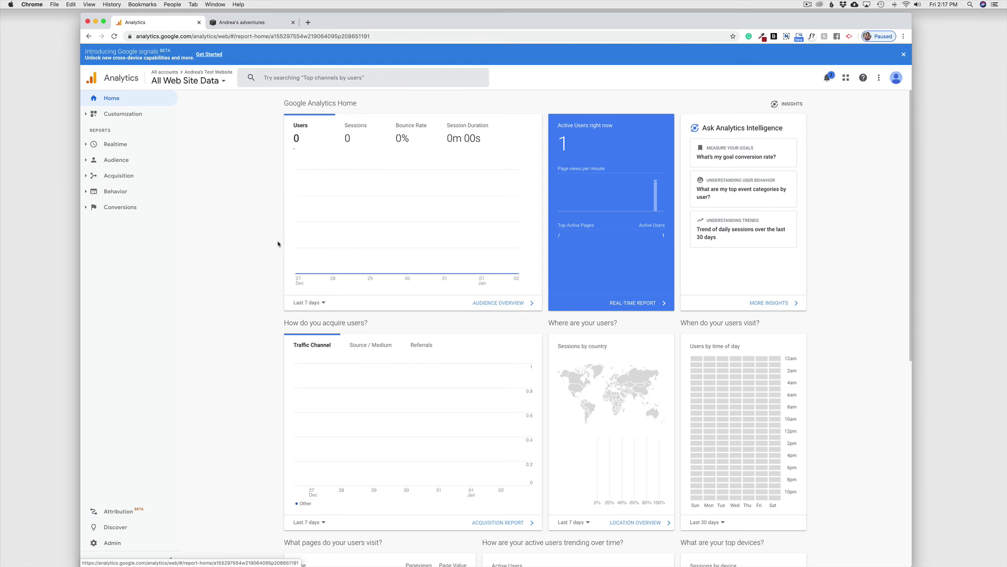
pyautogui.scroll(-1, 278, 244)
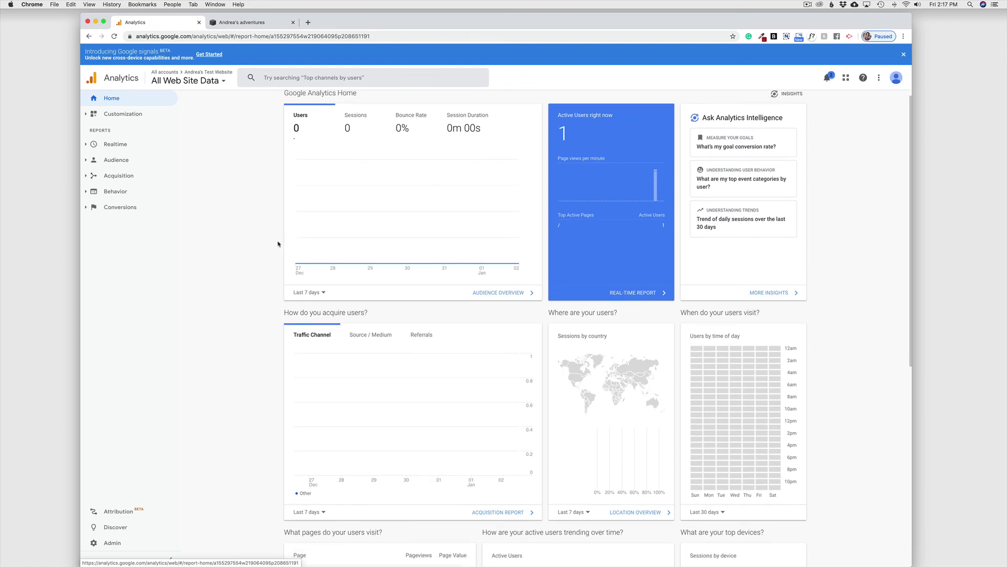
pyautogui.scroll(-1, 278, 244)
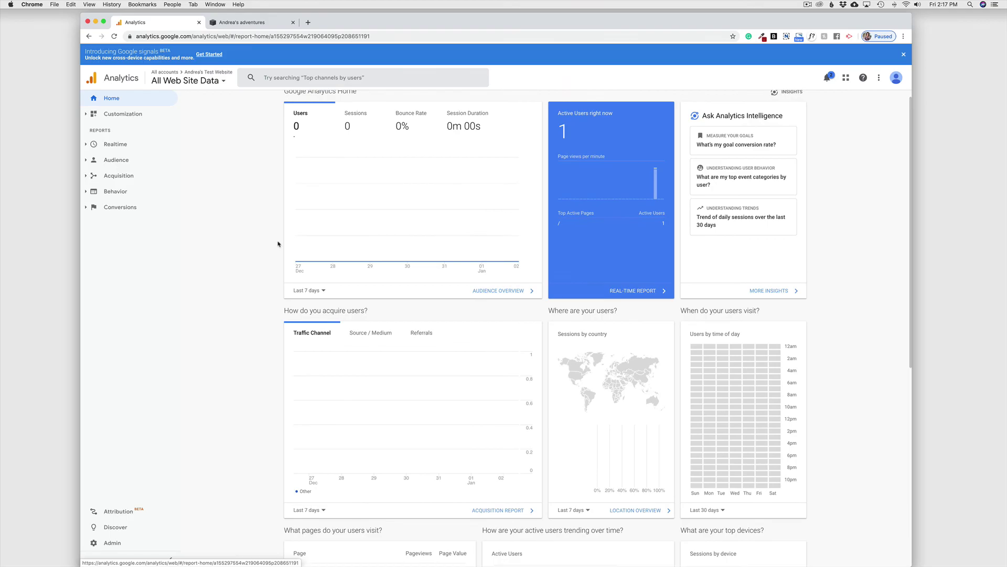